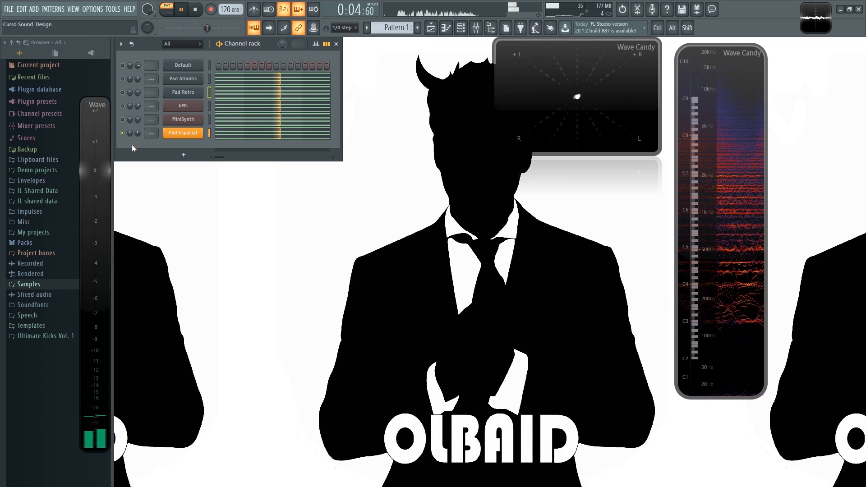
# Stop playback and inspect the Pad Espacial synth's operator 1 volume envelope
pyautogui.press('space')
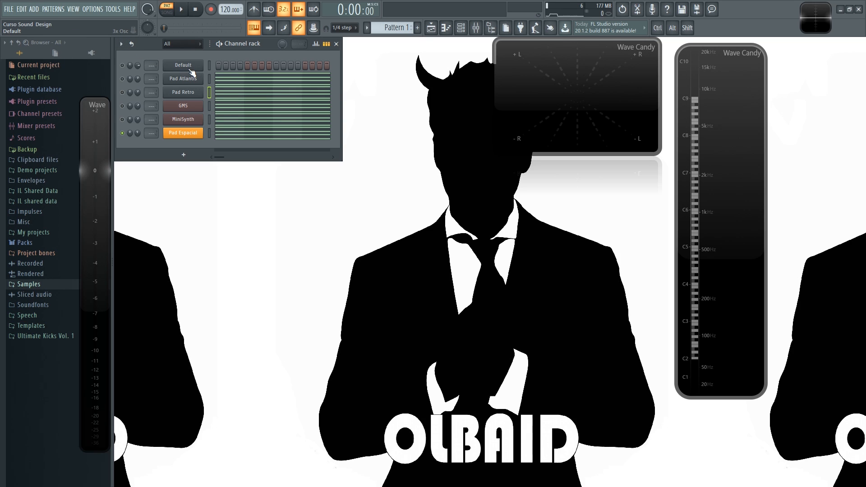
pyautogui.click(183, 134)
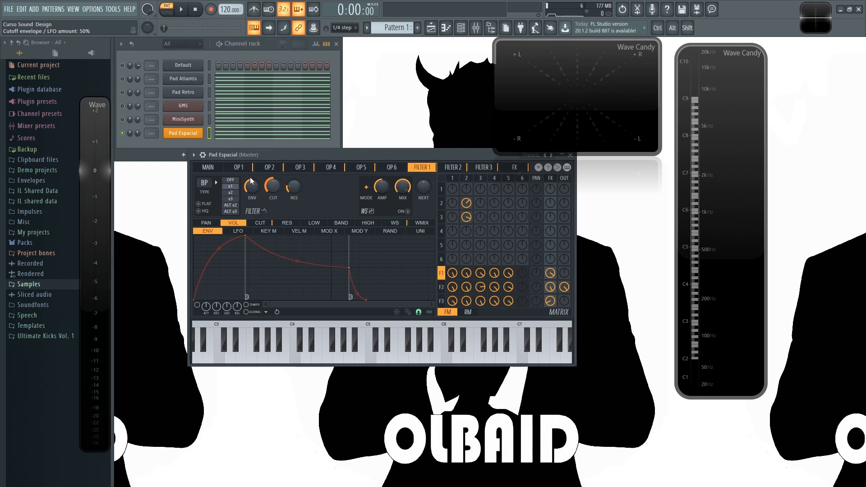
pyautogui.click(239, 168)
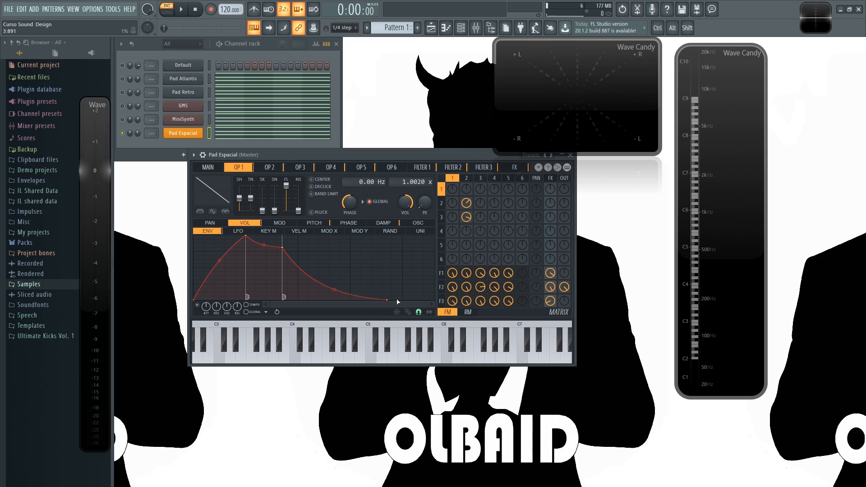
pyautogui.moveTo(423, 153); pyautogui.dragTo(425, 211)
pyautogui.click(573, 215)
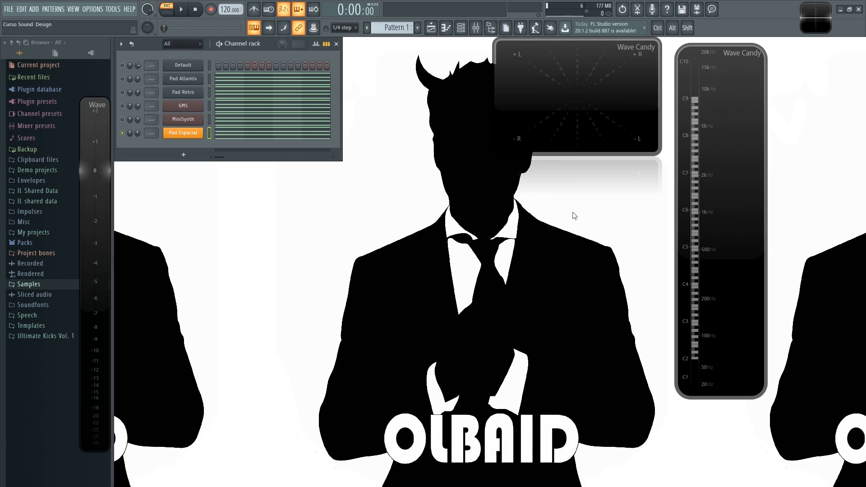
# Inspect the chord notes of Pad Espacial in the piano roll, and return to the channel rack
pyautogui.click(264, 138)
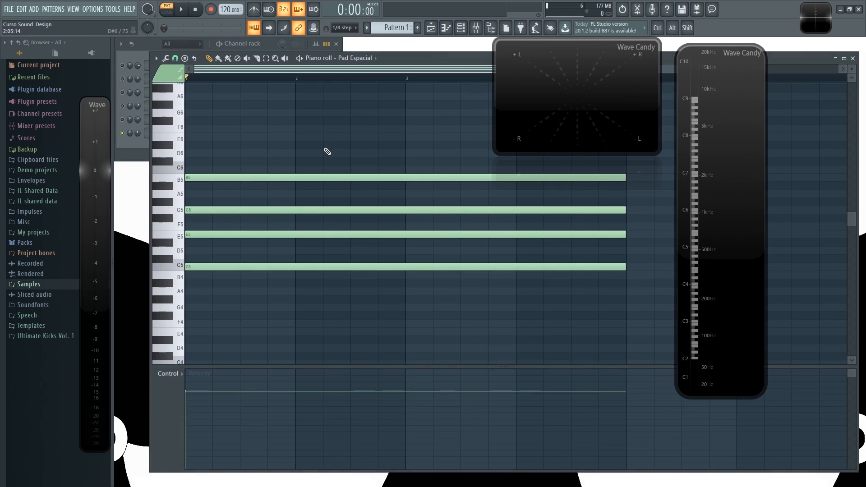
pyautogui.press('F6')
pyautogui.press('F7')
pyautogui.press('F7')
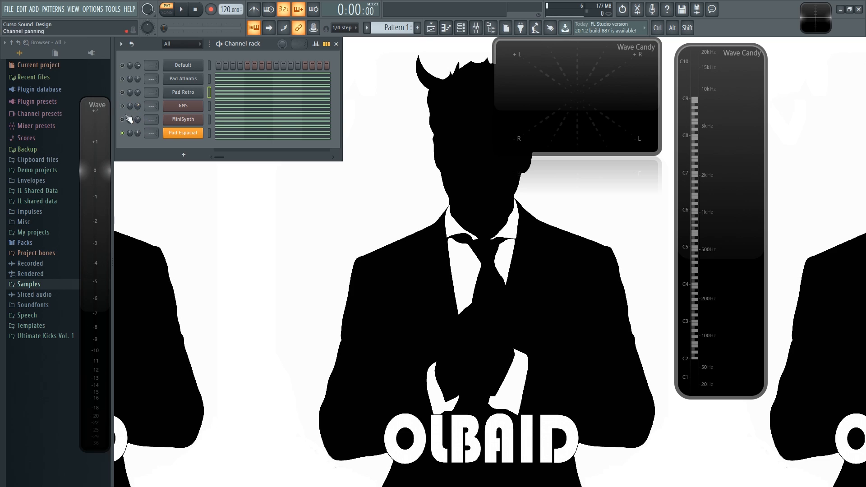
# Play the pattern with only Pad Espacial active to examine its frequency content in the spectrum display
pyautogui.press('ctrl')
pyautogui.press('space')
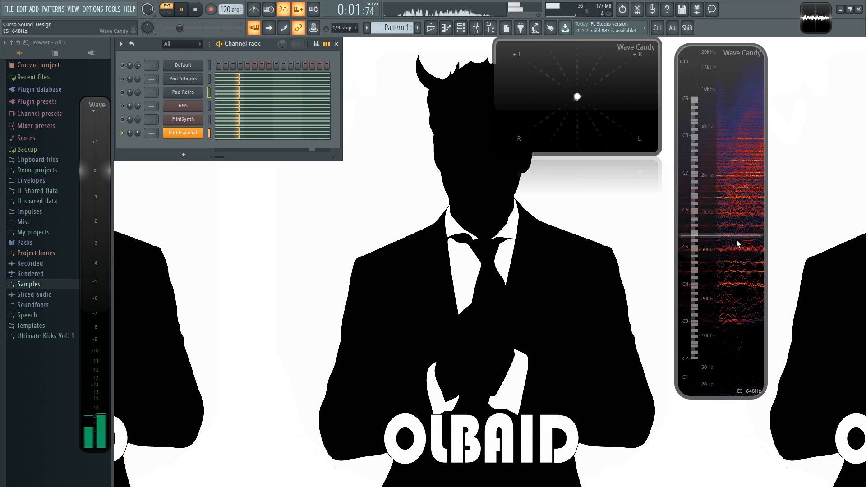
pyautogui.press('space')
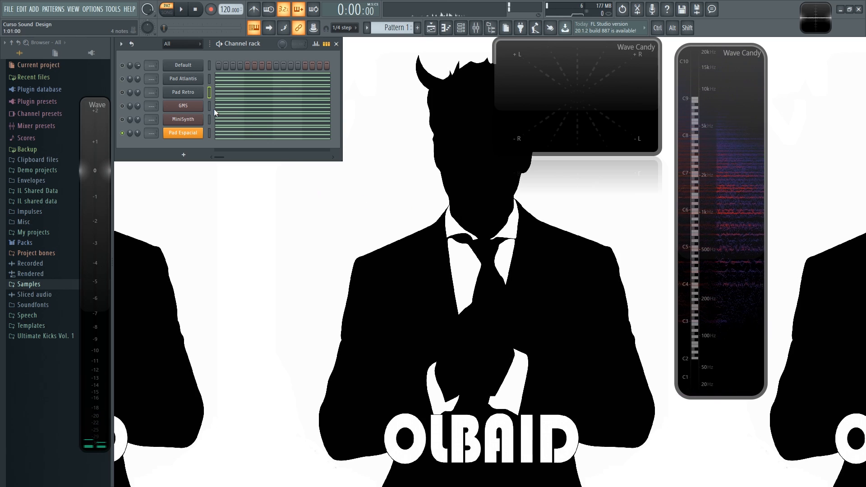
# Solo the Pad Retro channel and play the pattern to examine its high-frequency content
pyautogui.press('ctrl')
pyautogui.keyDown('ctrl'); pyautogui.click(122, 92); pyautogui.keyUp('ctrl')
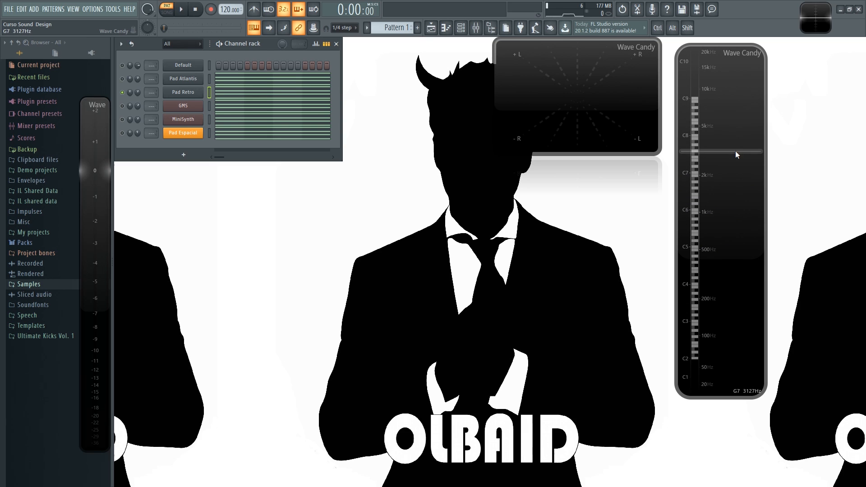
pyautogui.press('space')
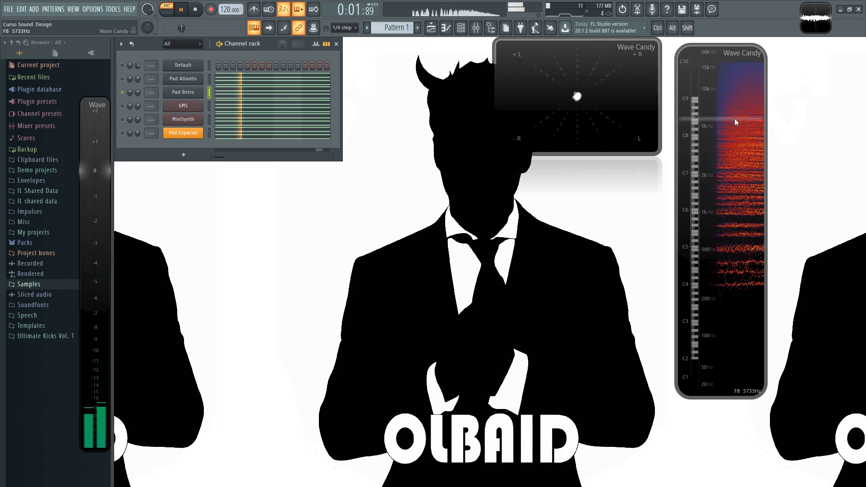
pyautogui.press('space')
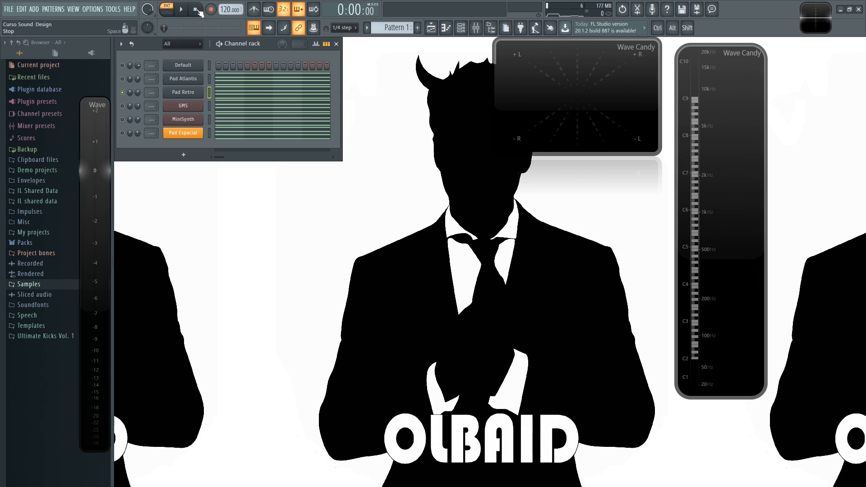
# Set all three oscillators of the Default 3x Osc channel to sawtooth waves and oscillator 1's coarse pitch to 12
pyautogui.click(195, 68)
pyautogui.moveTo(382, 143); pyautogui.dragTo(370, 196)
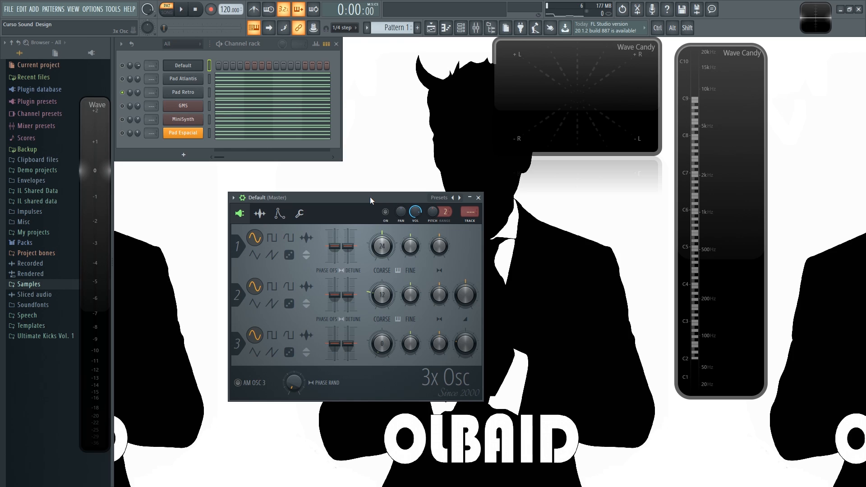
pyautogui.click(271, 255)
pyautogui.click(272, 304)
pyautogui.click(289, 338)
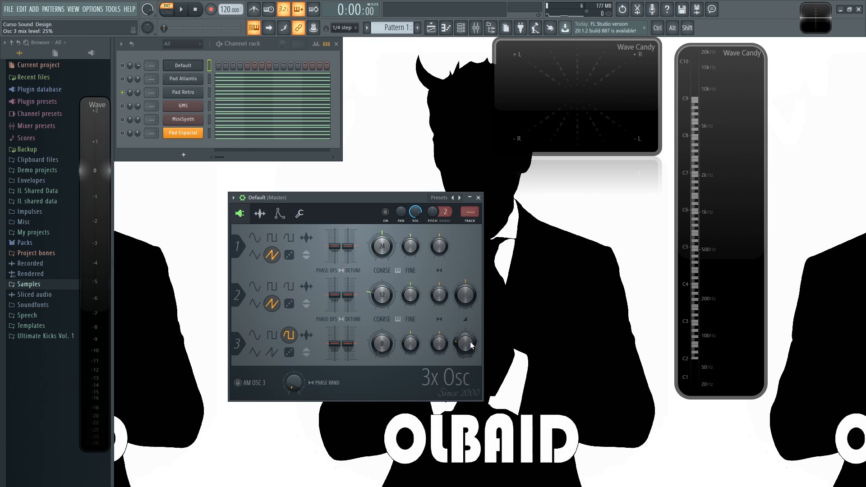
pyautogui.moveTo(381, 246); pyautogui.dragTo(381, 266)
pyautogui.click(273, 352)
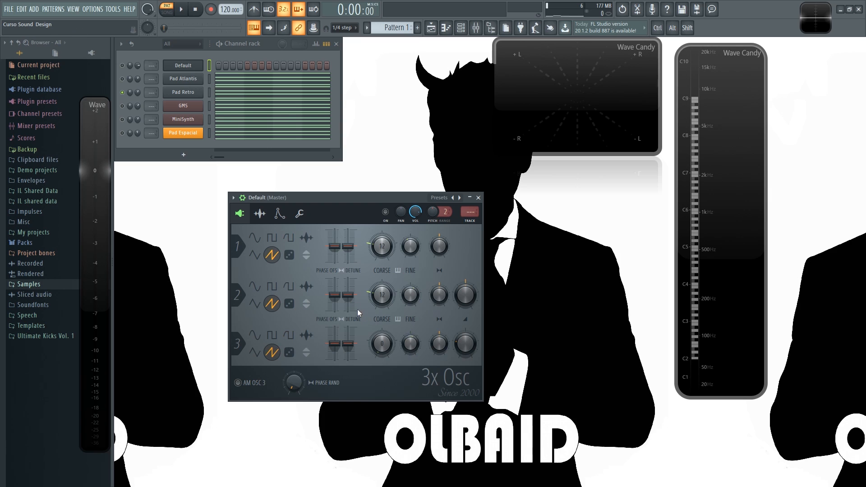
# Shift oscillator 1's stereo detune slightly down and oscillator 2's slightly up, and audition a note
pyautogui.moveTo(348, 246); pyautogui.dragTo(347, 249)
pyautogui.scroll(-5, 465, 344)
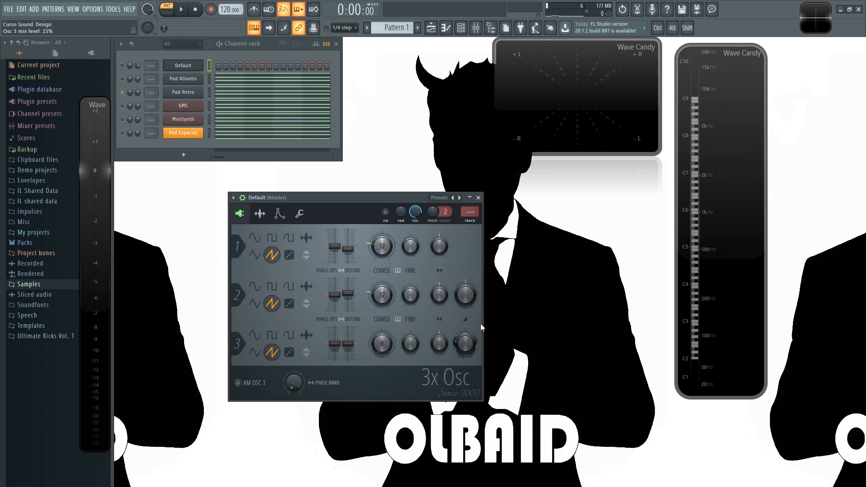
pyautogui.press('z')
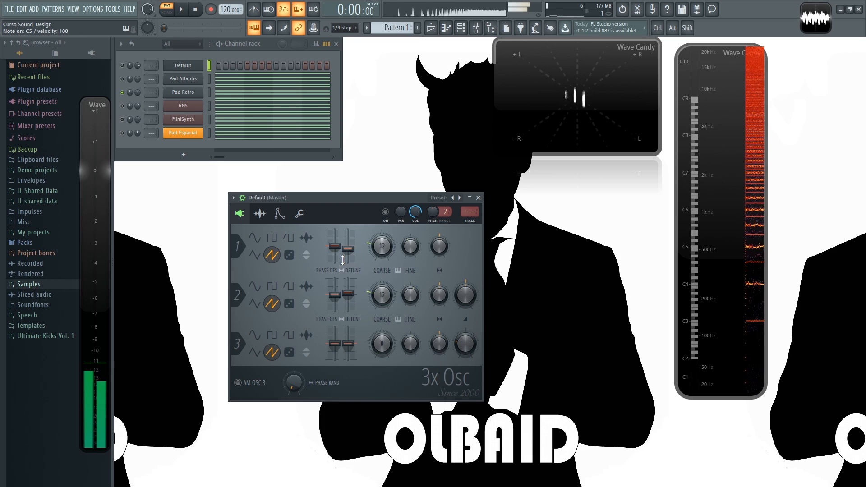
# Shape the Default channel's volume envelope with a longer attack, a higher sustain and a longer release, and audition a note
pyautogui.click(279, 214)
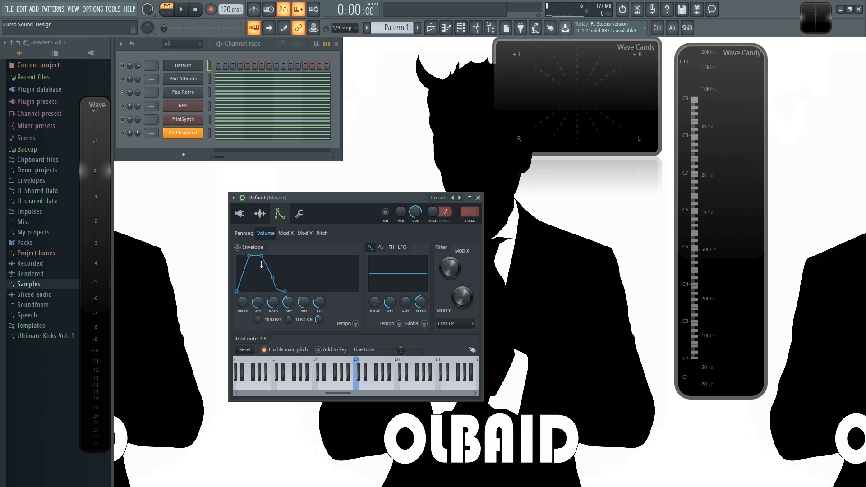
pyautogui.moveTo(249, 255); pyautogui.dragTo(253, 256)
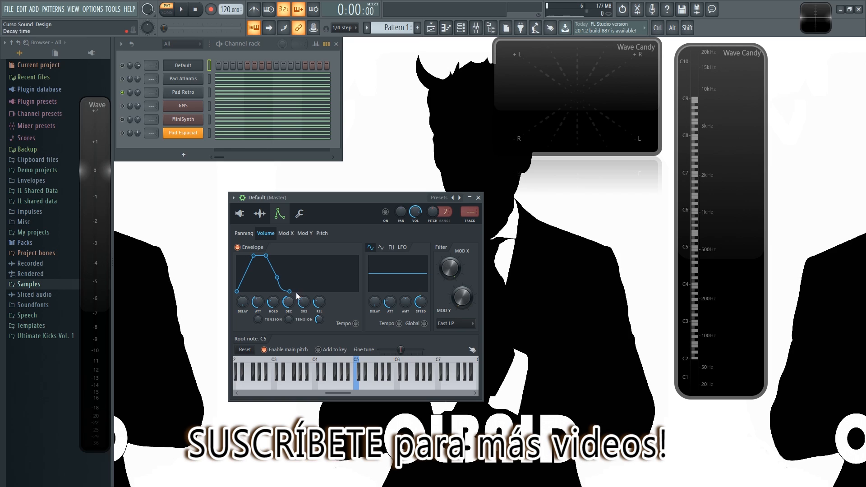
pyautogui.moveTo(303, 301); pyautogui.dragTo(303, 294)
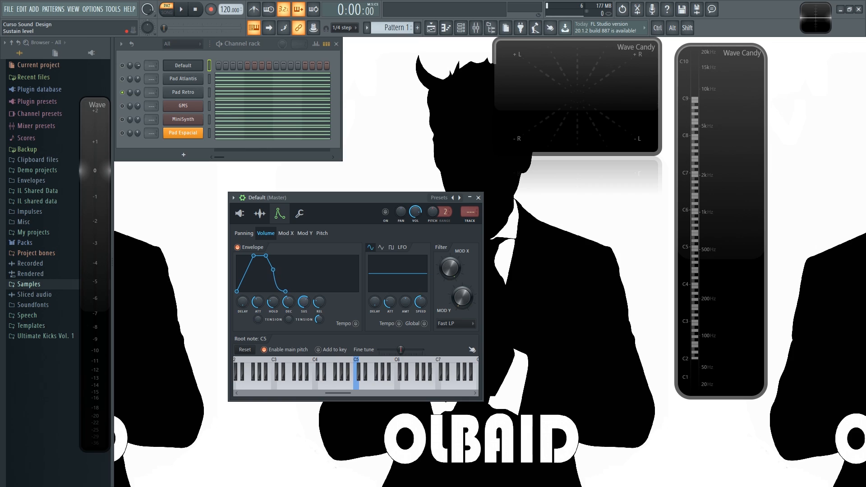
pyautogui.moveTo(319, 301); pyautogui.dragTo(318, 298)
pyautogui.press('z')
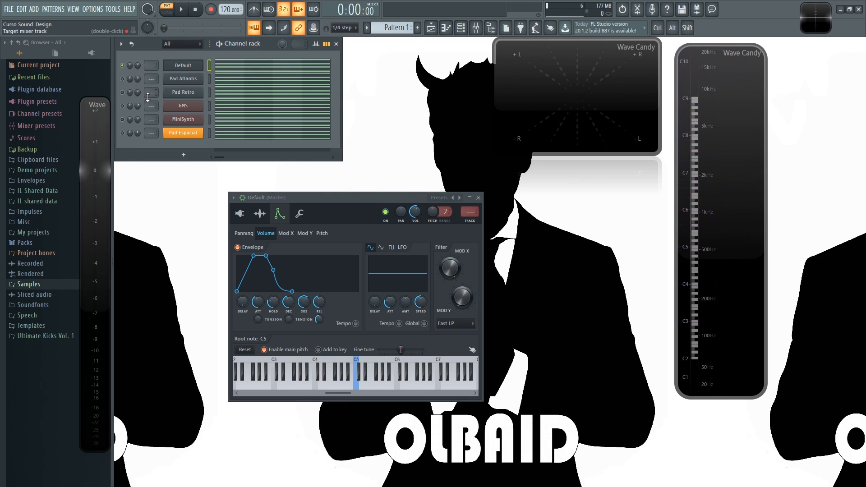
# Play the chord pattern and a single C5 note through the Default channel to compare how they sound
pyautogui.press('space')
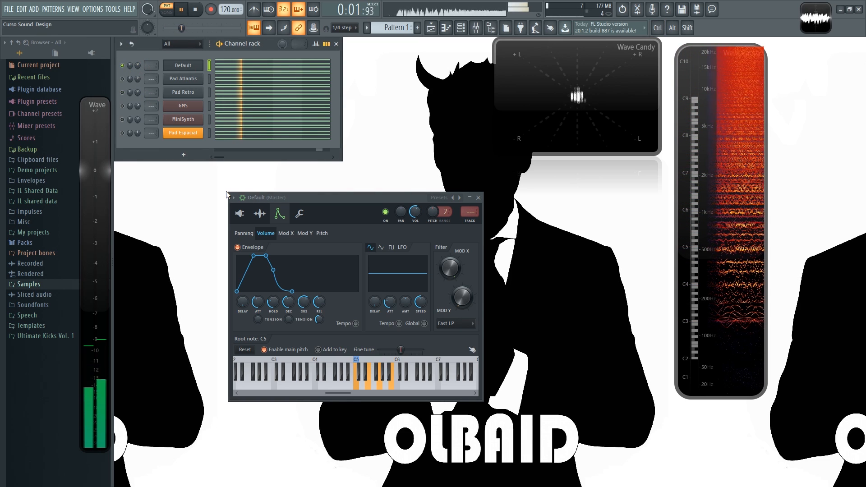
pyautogui.press('space')
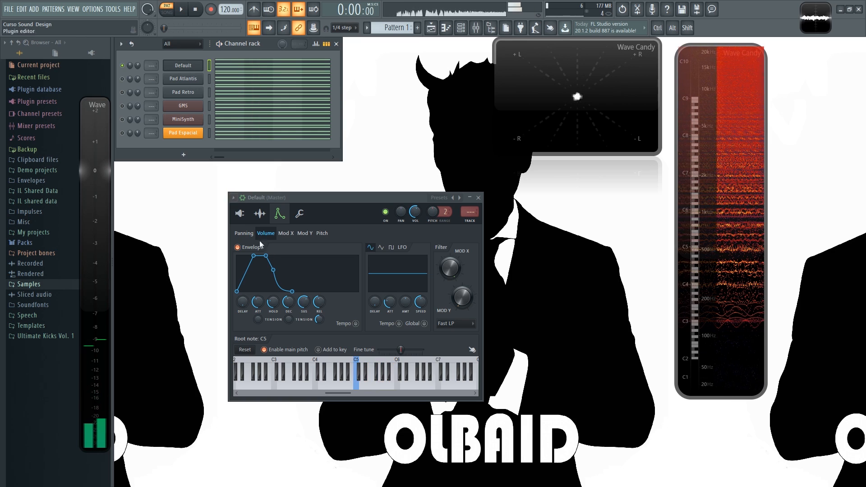
pyautogui.click(359, 387)
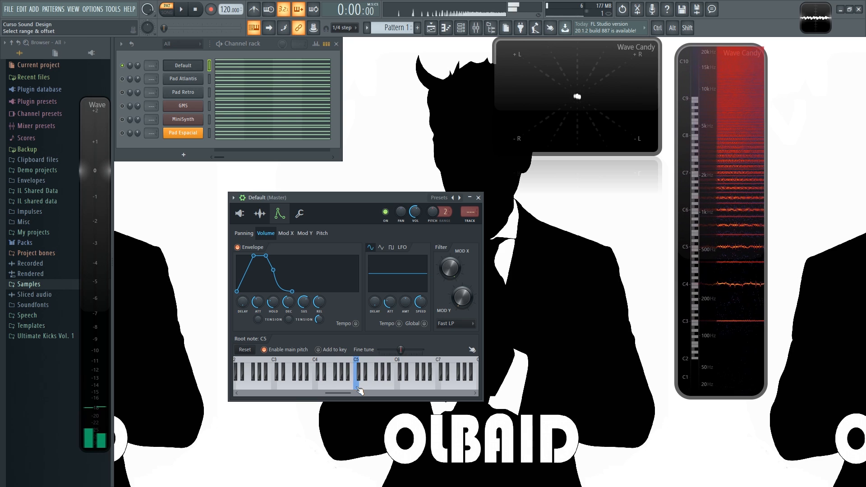
pyautogui.press('space')
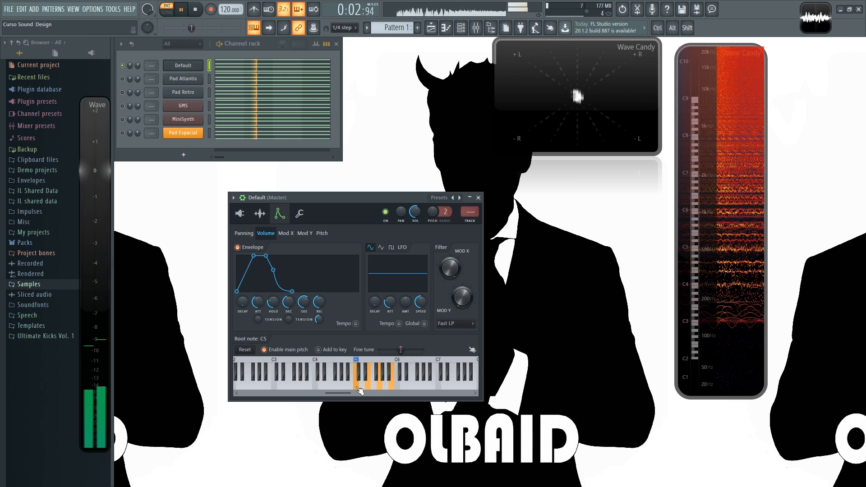
pyautogui.press('space')
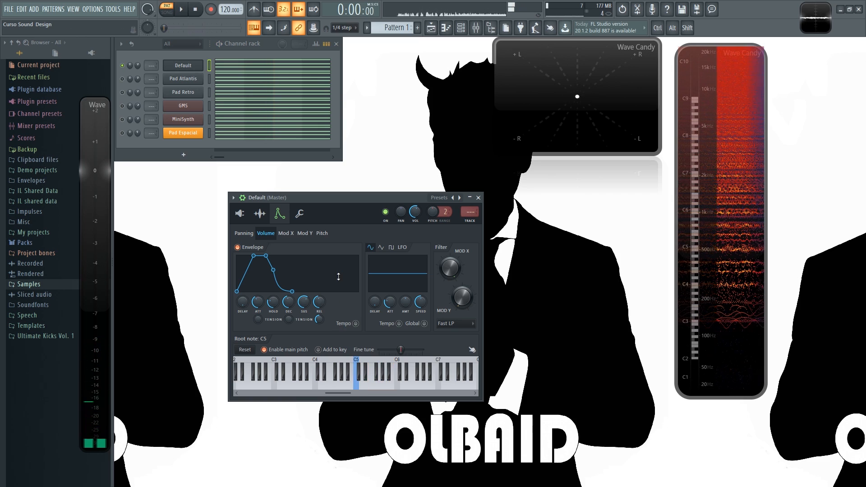
# Set the Default channel's filter type to BS and raise the Mod X LFO amount
pyautogui.click(286, 233)
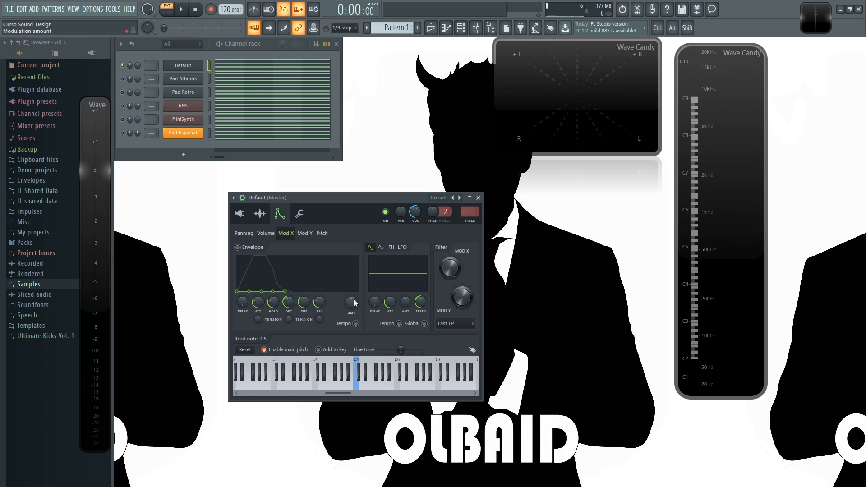
pyautogui.click(453, 324)
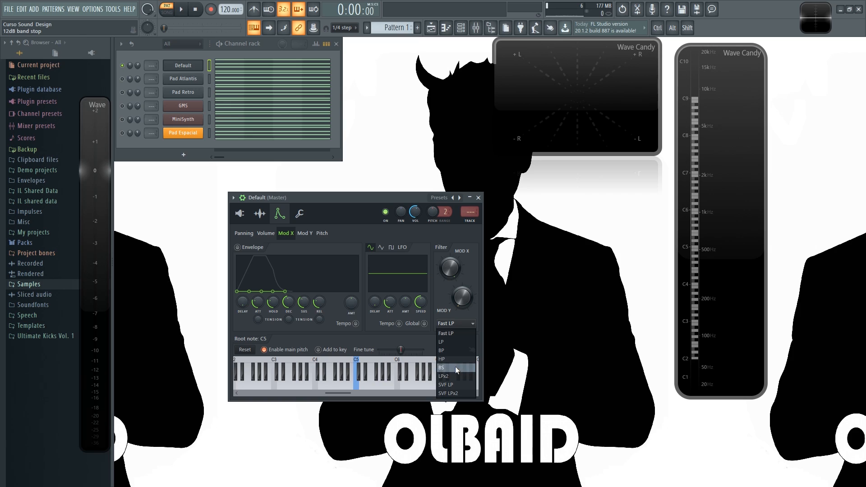
pyautogui.click(456, 367)
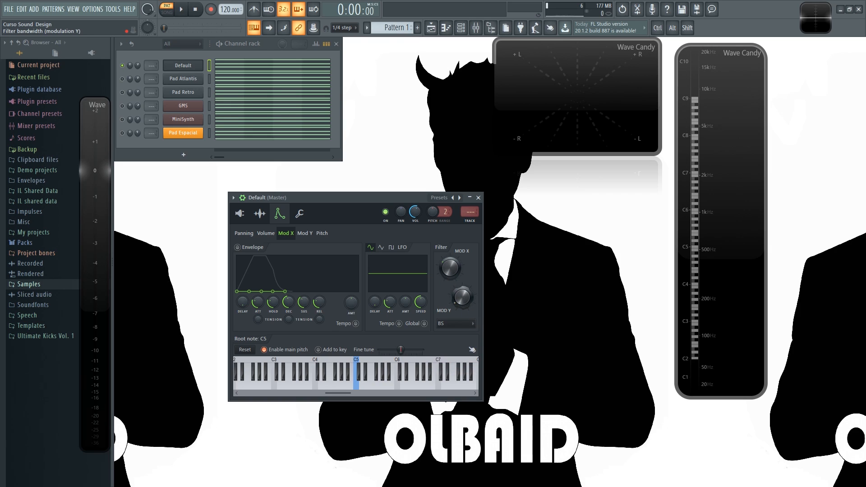
pyautogui.moveTo(406, 301); pyautogui.dragTo(405, 289)
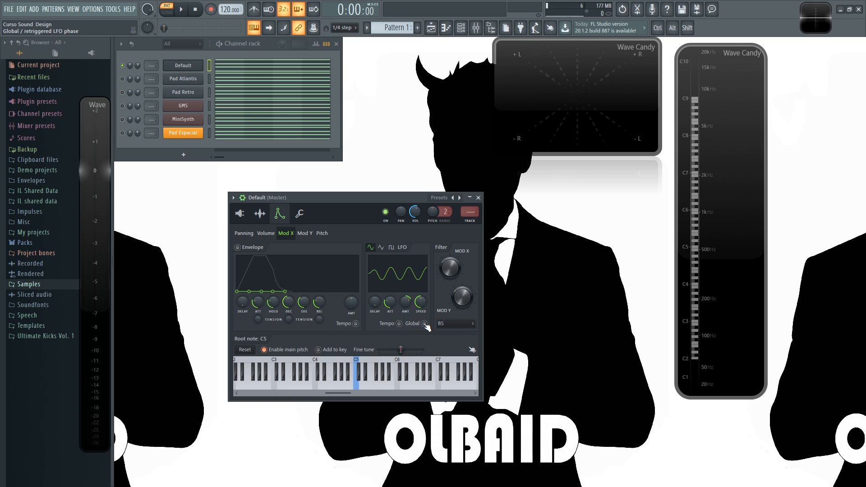
# Audition a note and the chord pattern to hear the LFO sweeping the filter
pyautogui.press('z')
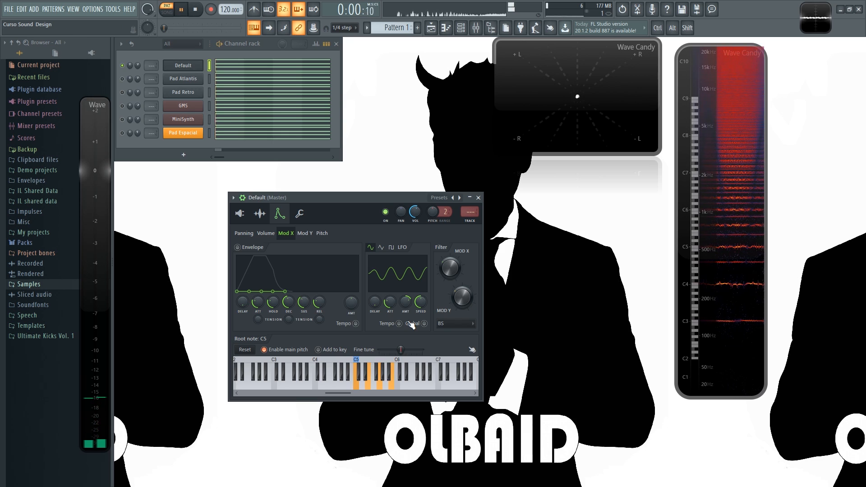
pyautogui.press('space')
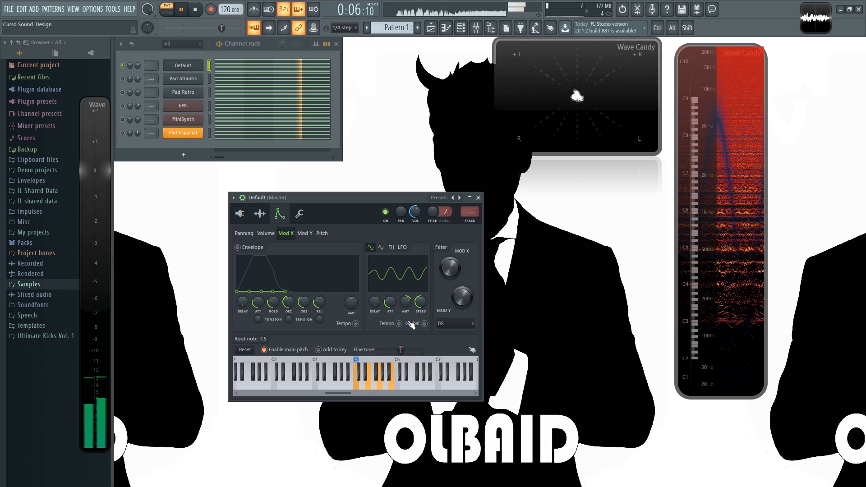
pyautogui.press('space')
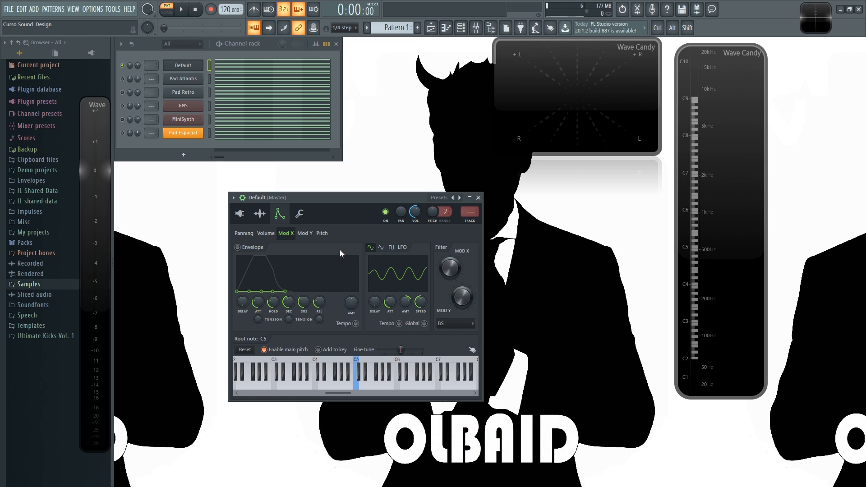
# Look through the Default channel's oscillator and sample settings, return to its envelope settings and audition C5 on the preview keyboard
pyautogui.click(240, 214)
pyautogui.click(261, 213)
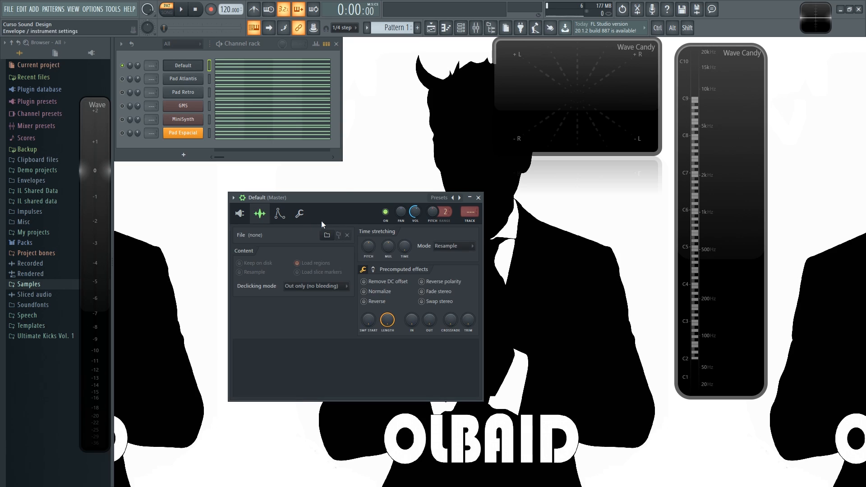
pyautogui.click(279, 213)
pyautogui.moveTo(347, 394); pyautogui.dragTo(317, 395)
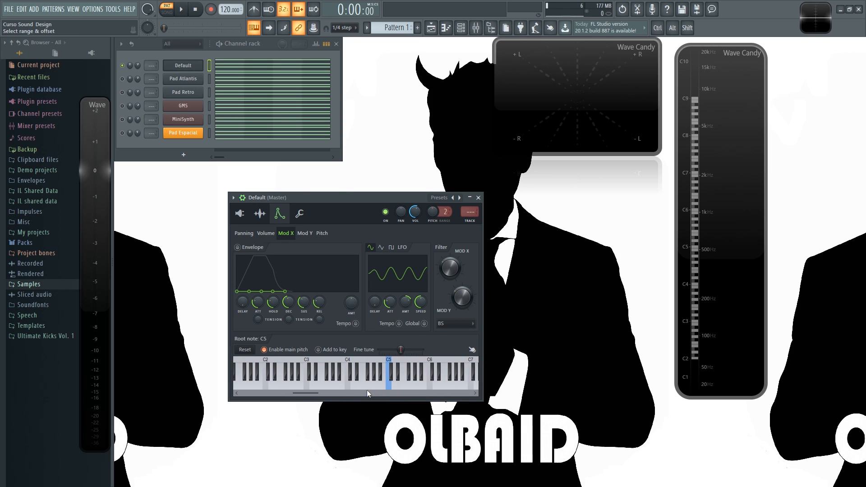
pyautogui.click(390, 379)
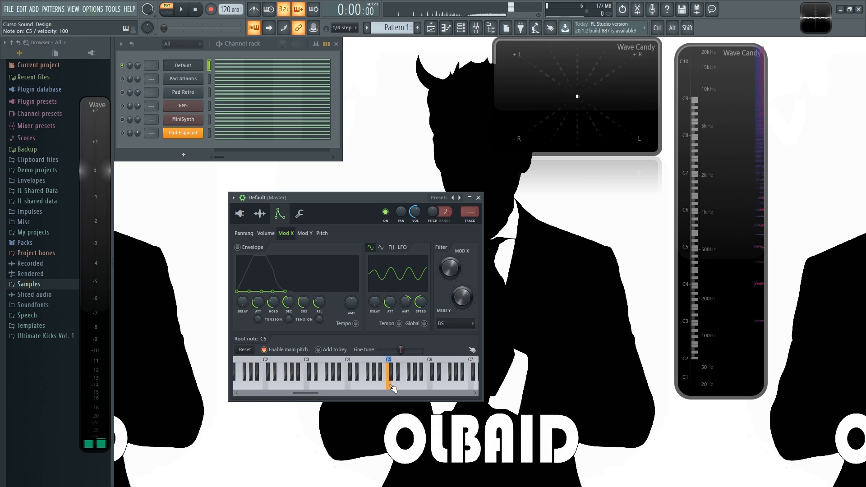
# Set the Default channel's filter type to LP, auditioning low notes on the preview keyboard before and after the change
pyautogui.click(296, 386)
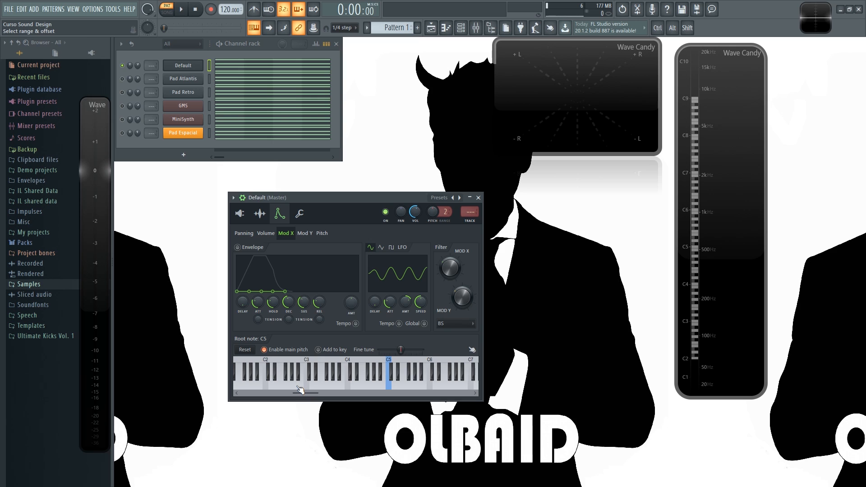
pyautogui.click(297, 387)
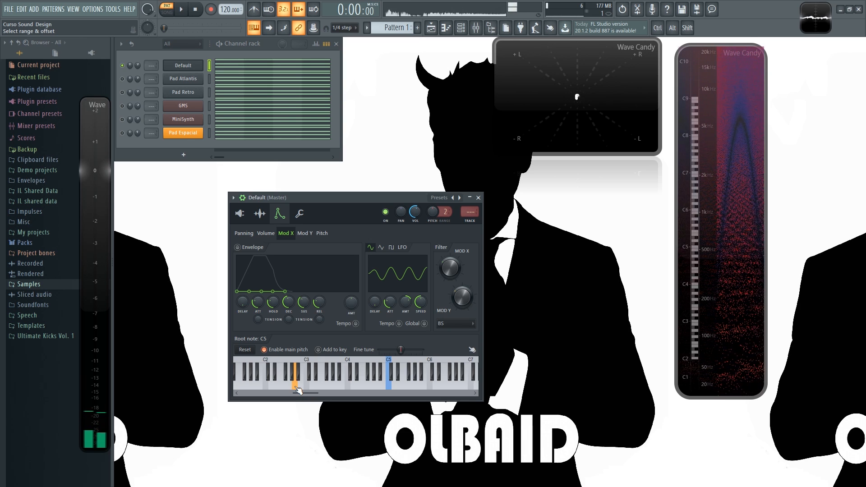
pyautogui.click(457, 323)
pyautogui.click(453, 341)
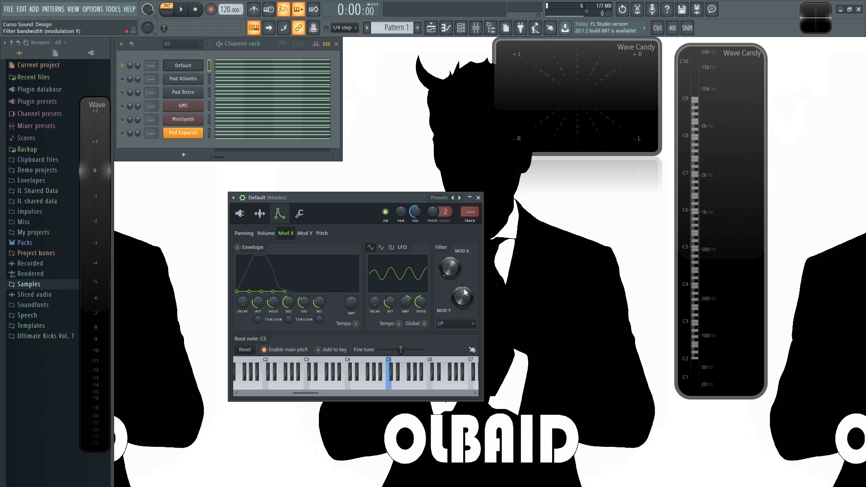
pyautogui.click(285, 386)
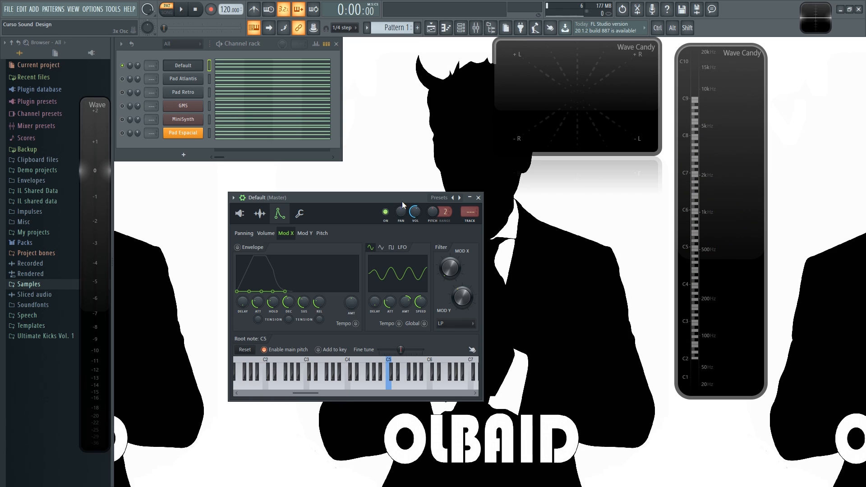
# Look through the Default channel's sample and envelope settings and return to its oscillator settings
pyautogui.click(264, 213)
pyautogui.click(280, 213)
pyautogui.click(243, 214)
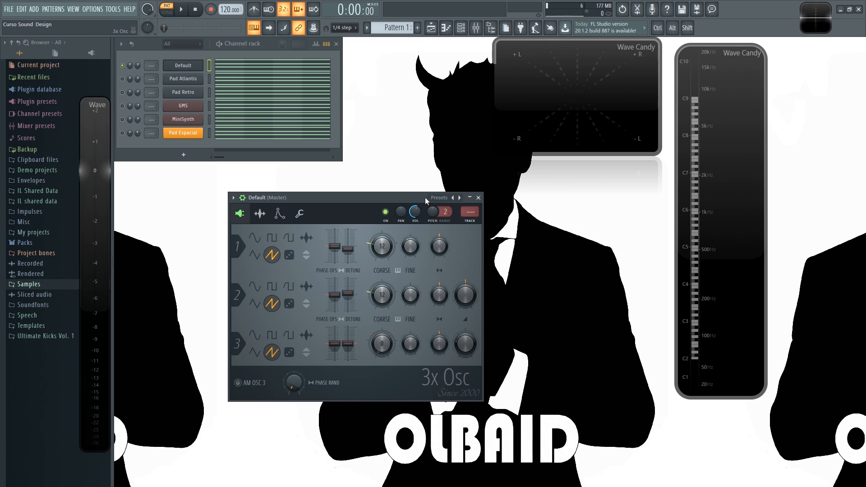
# Solo and select the MiniSynth channel and play the chord pattern to hear its pad, stopping playback when done
pyautogui.rightClick(122, 120)
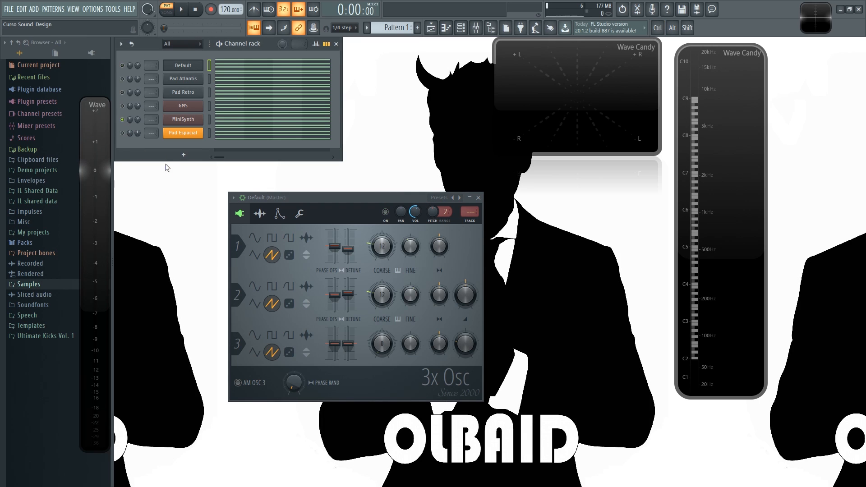
pyautogui.click(209, 120)
pyautogui.press('space')
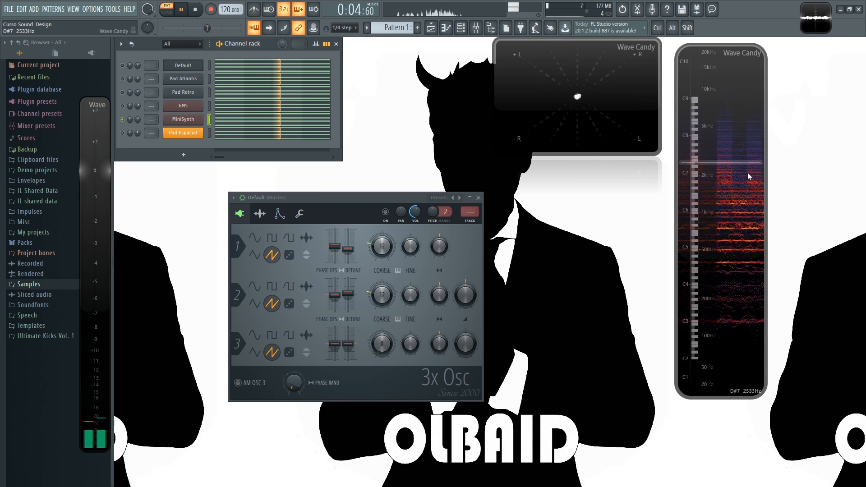
pyautogui.press('space')
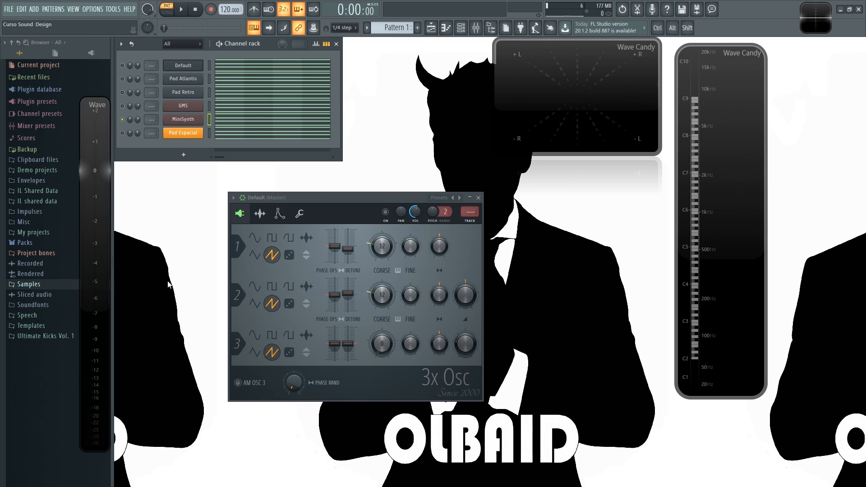
# Return to the Default channel's envelope settings and enable its volume envelope
pyautogui.click(260, 214)
pyautogui.click(280, 215)
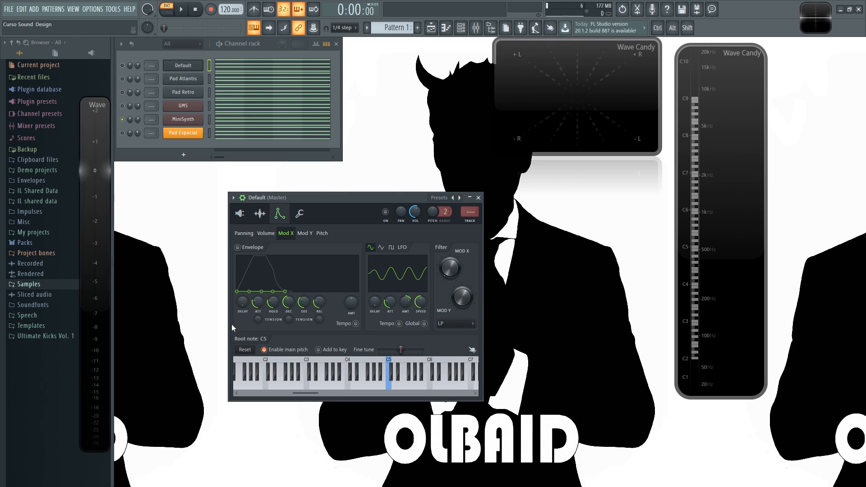
pyautogui.click(265, 233)
pyautogui.click(237, 247)
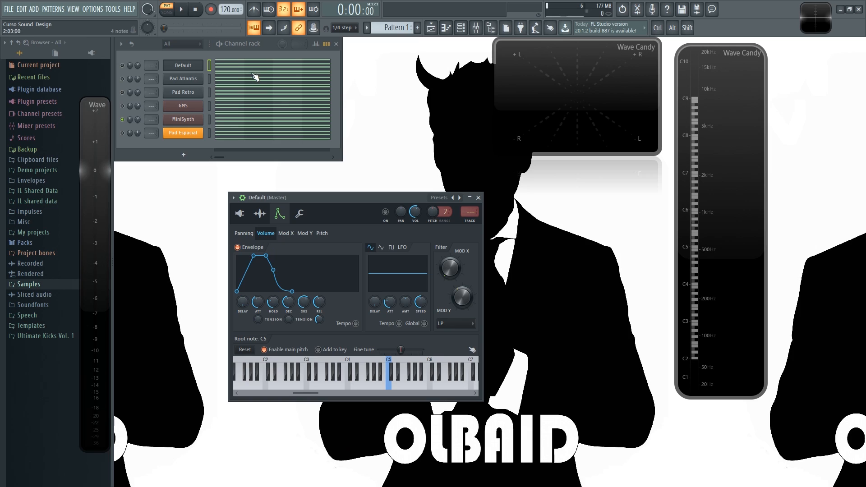